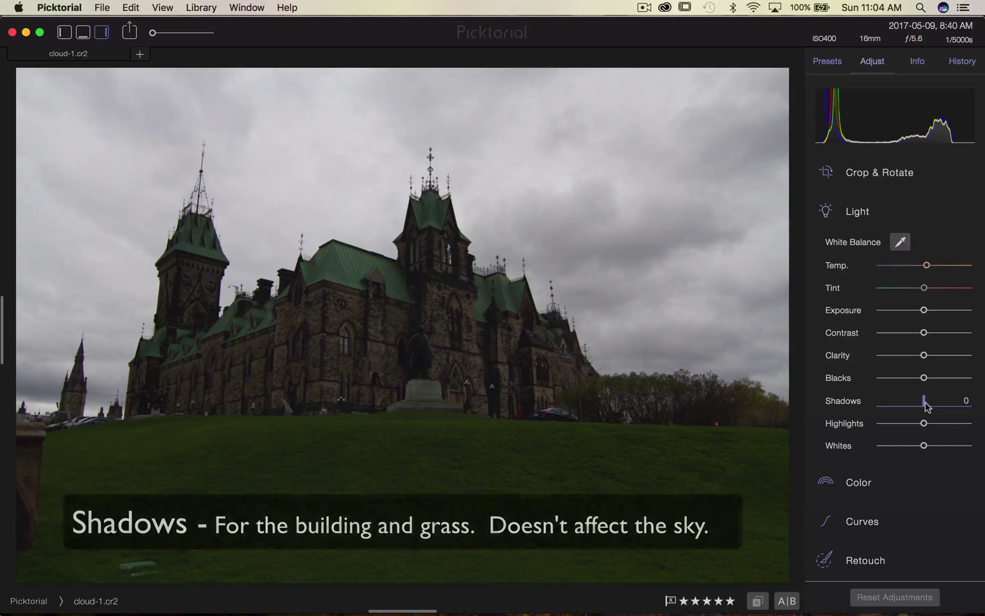
# Raise Shadows, drop Highlights to -100, nudge Exposure up, and collapse the Light panel.
pyautogui.moveTo(924, 401); pyautogui.dragTo(942, 403)
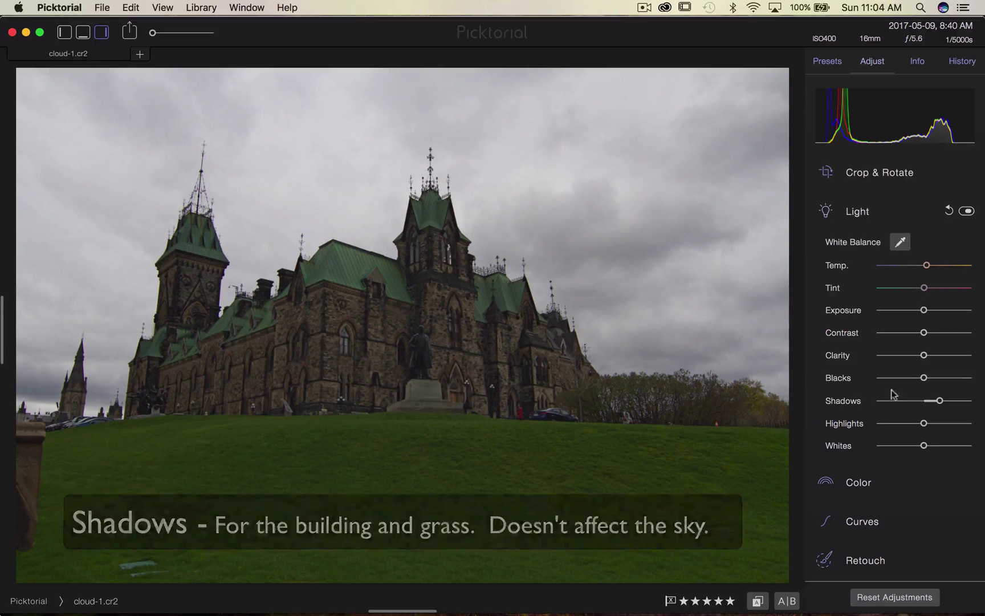
pyautogui.moveTo(924, 422); pyautogui.dragTo(877, 425)
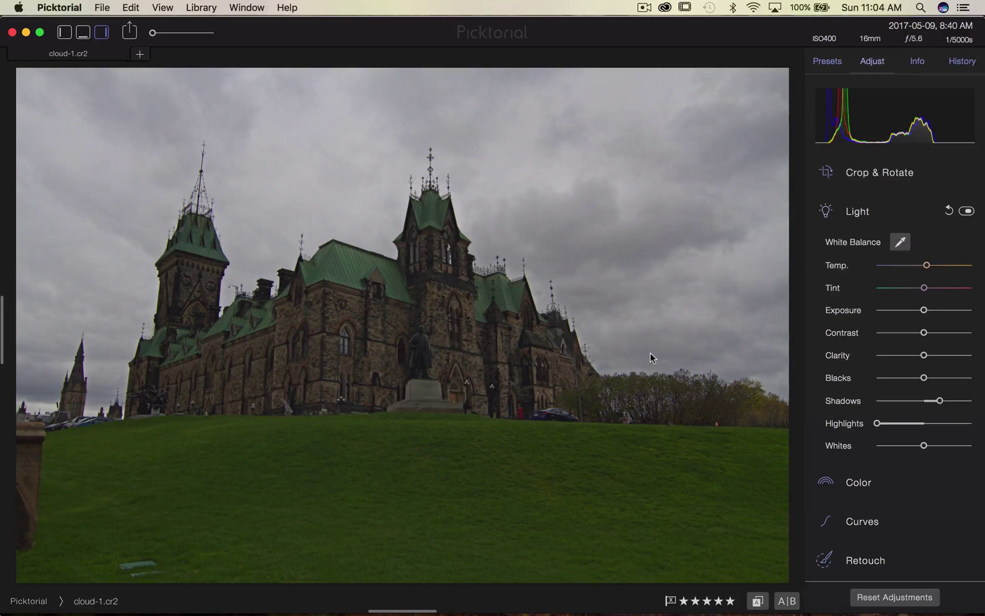
pyautogui.moveTo(923, 445); pyautogui.dragTo(935, 450)
pyautogui.moveTo(923, 309); pyautogui.dragTo(928, 314)
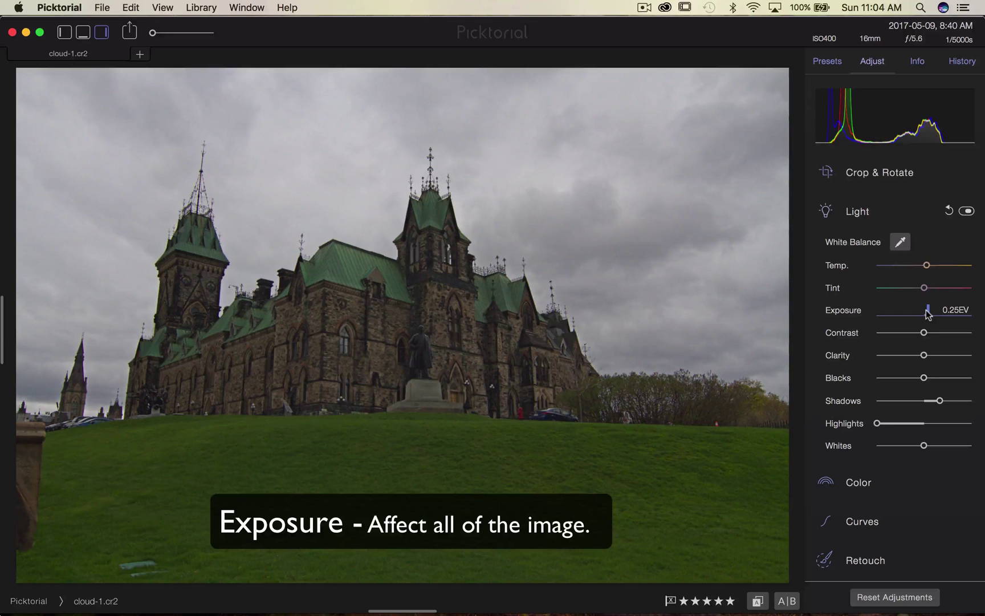
pyautogui.click(830, 211)
# Start a Retouch Tone brush with Clarity added and its amount increased.
pyautogui.click(830, 327)
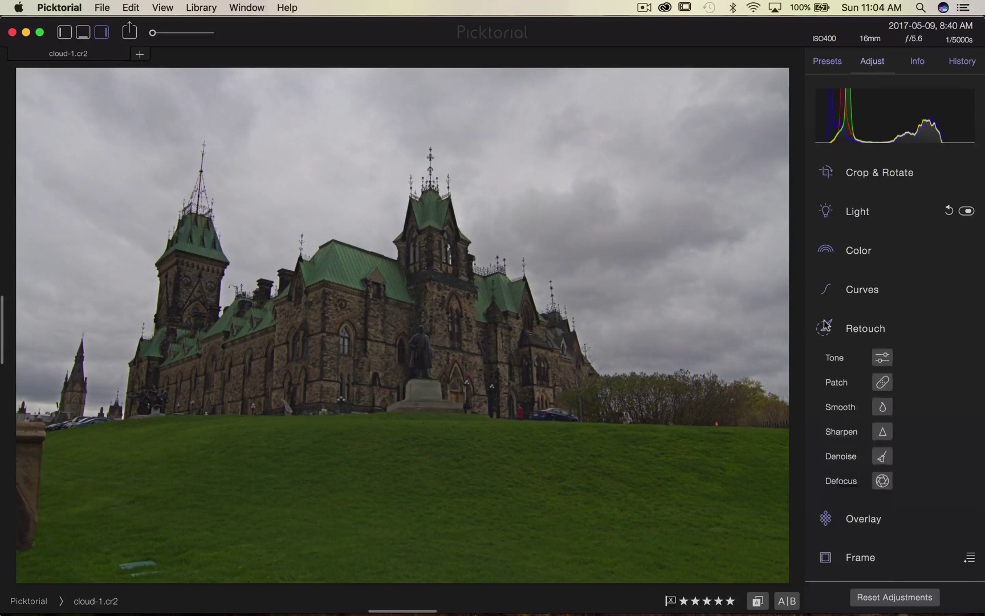
pyautogui.click(887, 349)
pyautogui.scroll(-1, 923, 347)
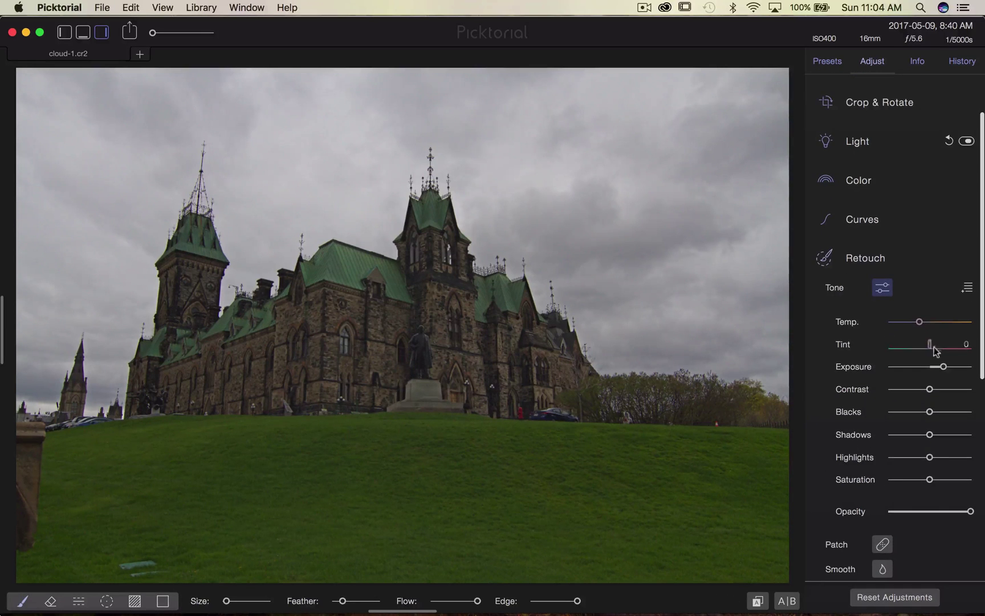
pyautogui.click(968, 290)
pyautogui.click(893, 302)
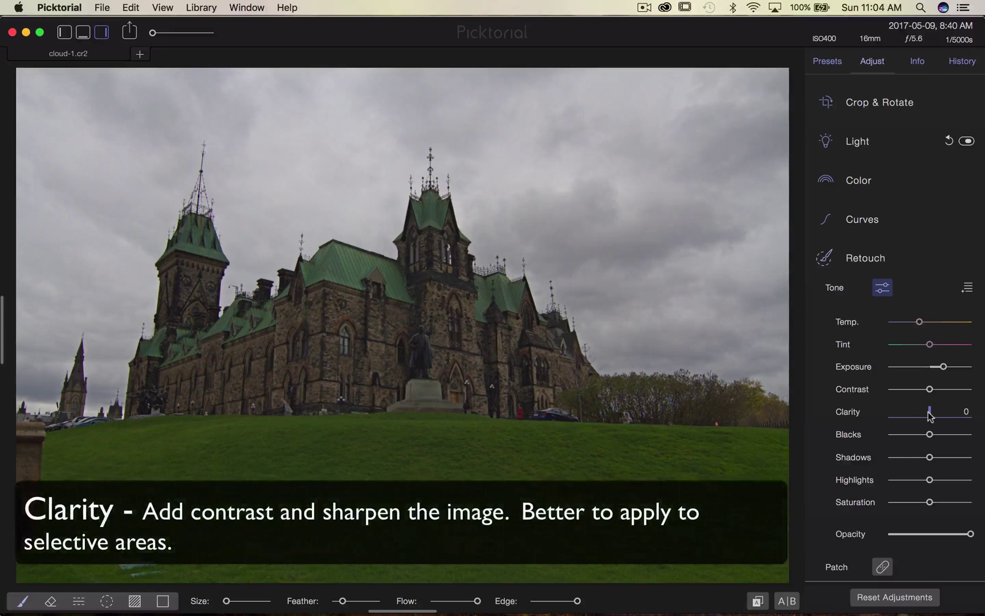
pyautogui.moveTo(930, 412); pyautogui.dragTo(937, 414)
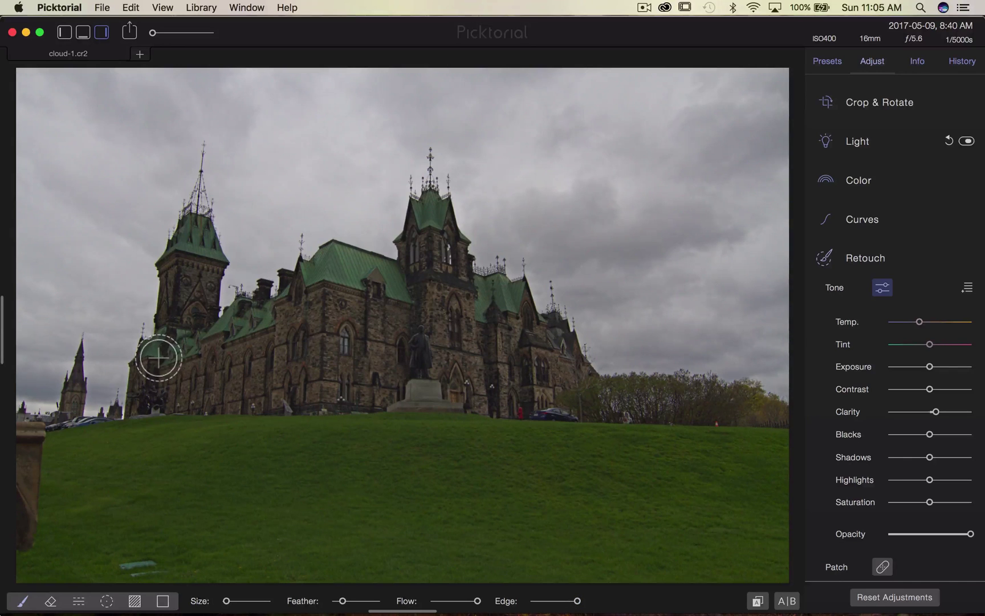
# Brush Clarity onto the Parliament building, fill mask gaps, and set Clarity to 20.
pyautogui.moveTo(158, 364)
pyautogui.mouseDown()
pyautogui.moveTo(148, 382)
pyautogui.moveTo(185, 239)
pyautogui.moveTo(208, 344)
pyautogui.mouseUp()
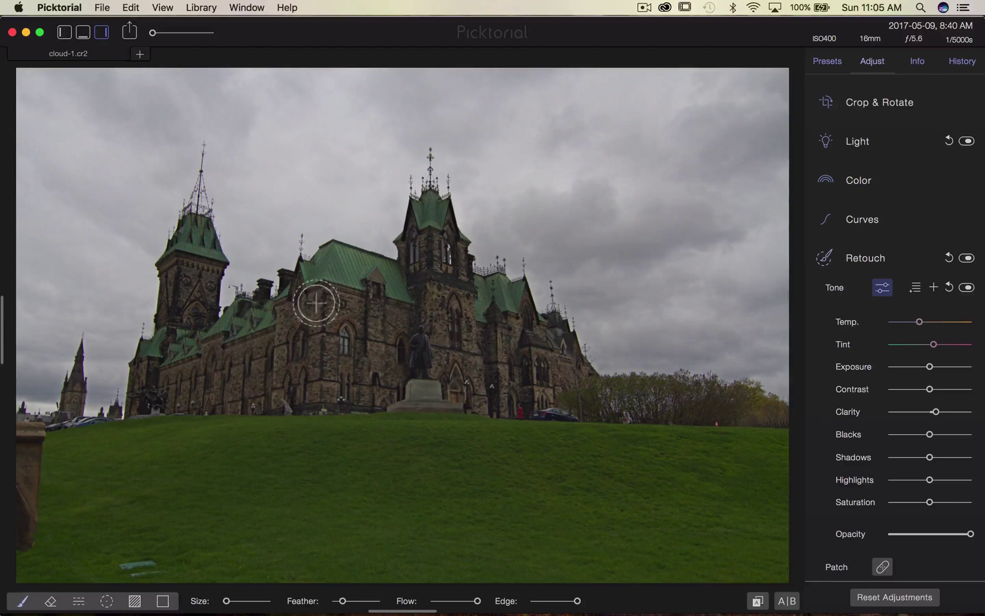
pyautogui.press('o')
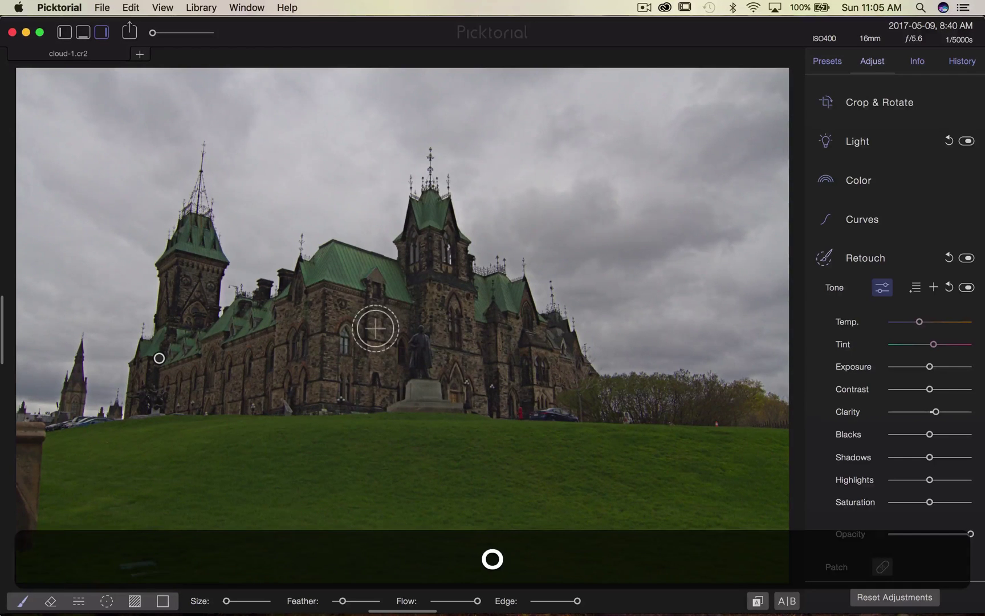
pyautogui.press('o')
pyautogui.moveTo(500, 339)
pyautogui.mouseDown()
pyautogui.moveTo(524, 385)
pyautogui.moveTo(468, 362)
pyautogui.mouseUp()
pyautogui.press('o')
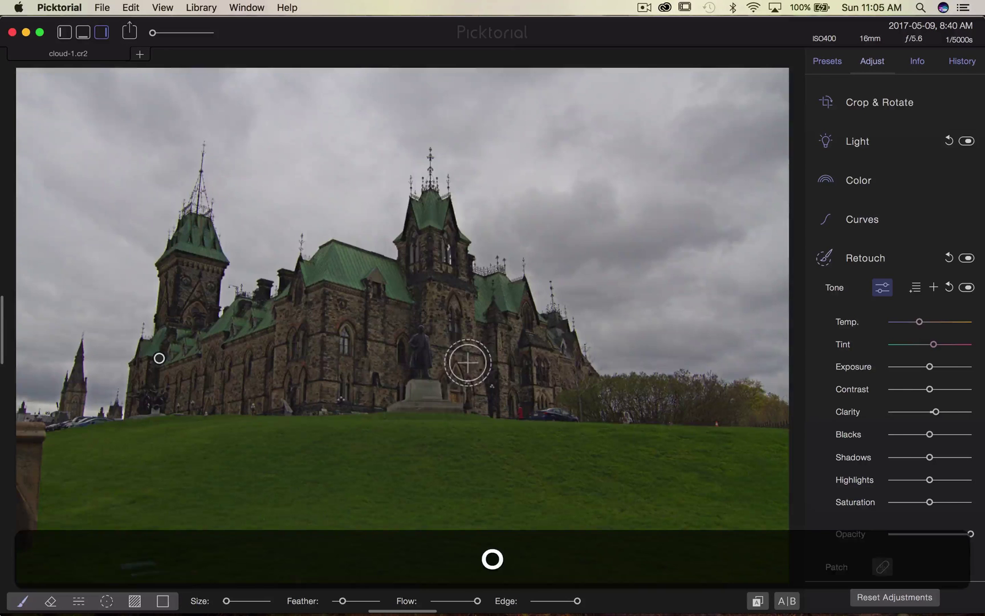
pyautogui.moveTo(935, 412); pyautogui.dragTo(940, 413)
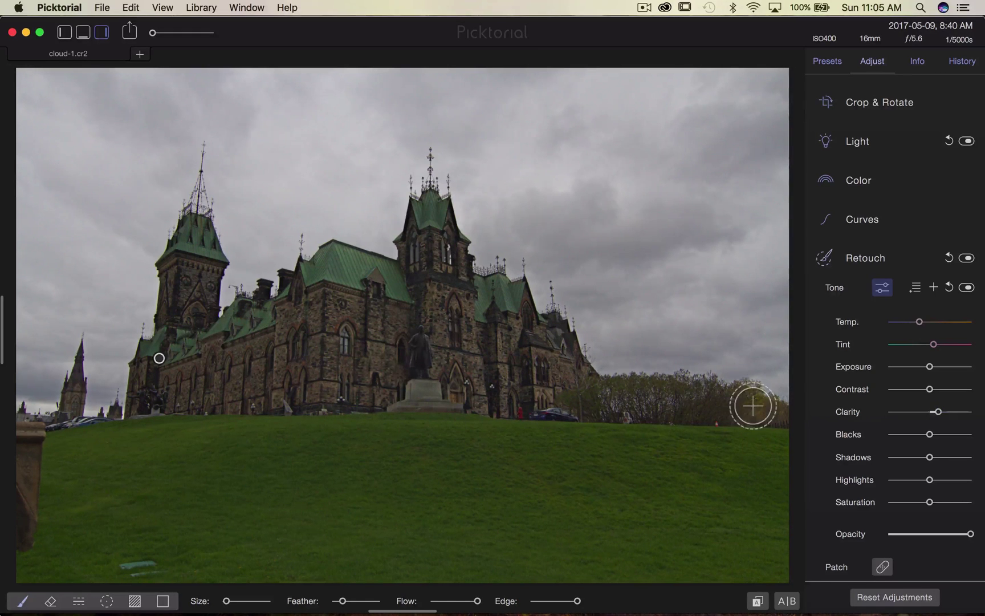
pyautogui.click(866, 257)
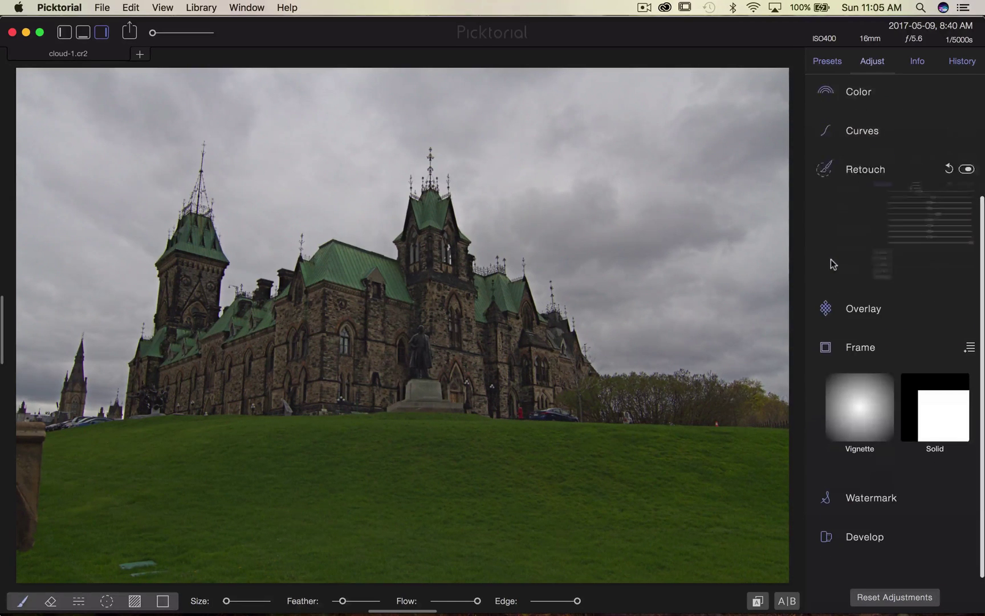
pyautogui.scroll(1, 823, 168)
# Crop tighter on the Parliament building at 3:2 proportions and apply the crop.
pyautogui.click(862, 136)
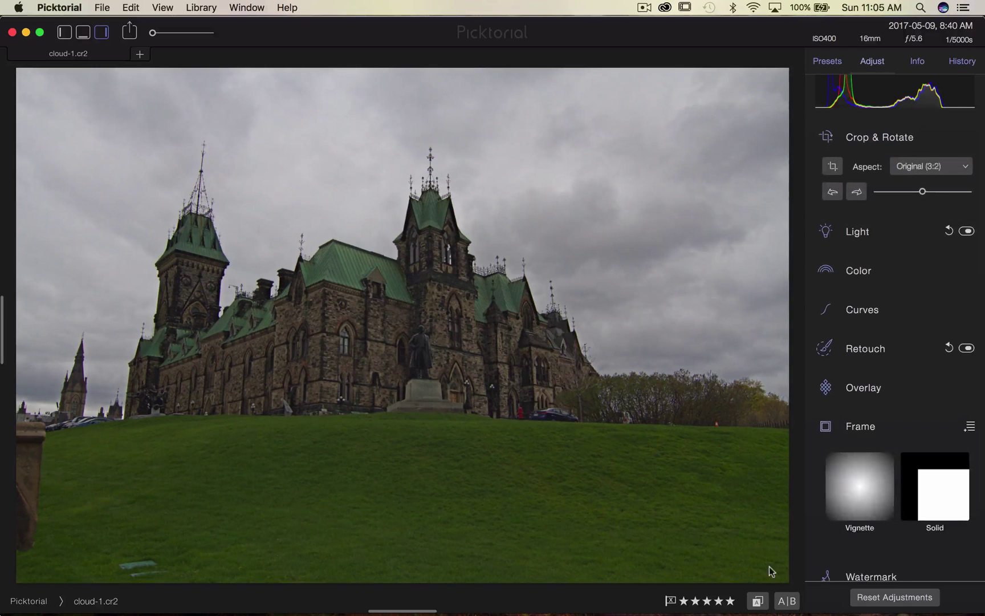
pyautogui.click(832, 167)
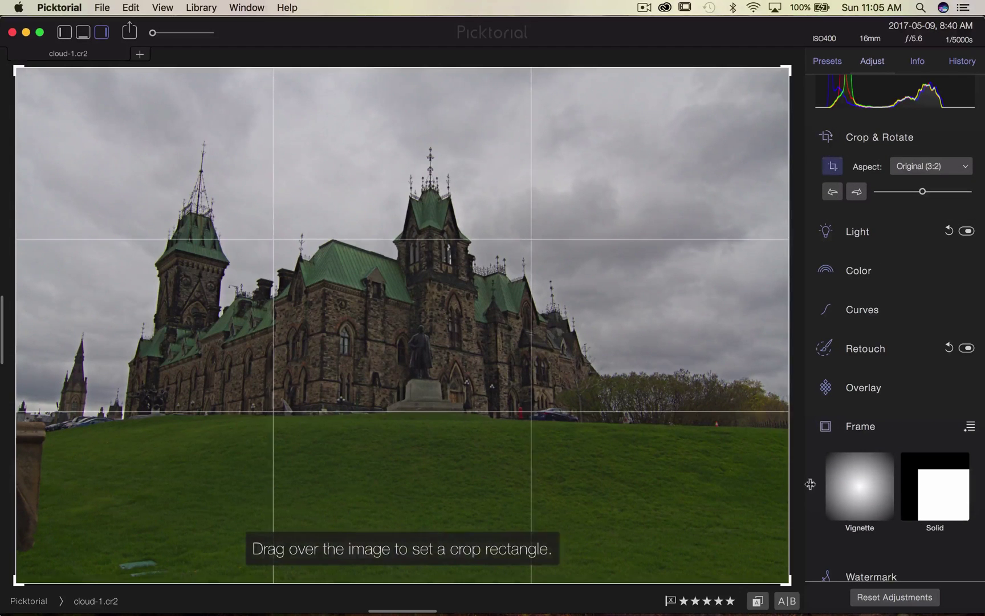
pyautogui.moveTo(789, 579); pyautogui.dragTo(665, 499)
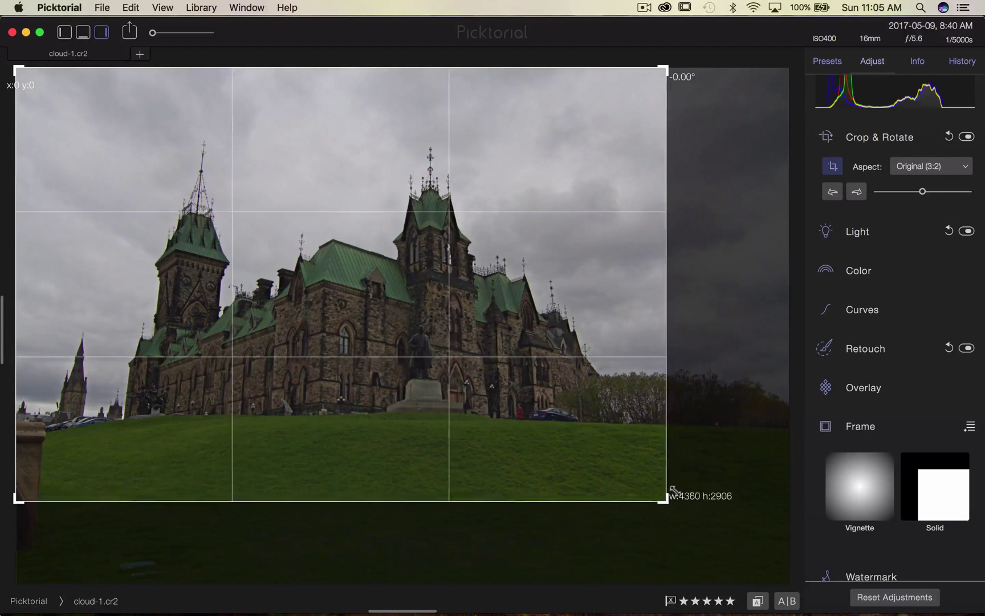
pyautogui.moveTo(554, 419); pyautogui.dragTo(592, 454)
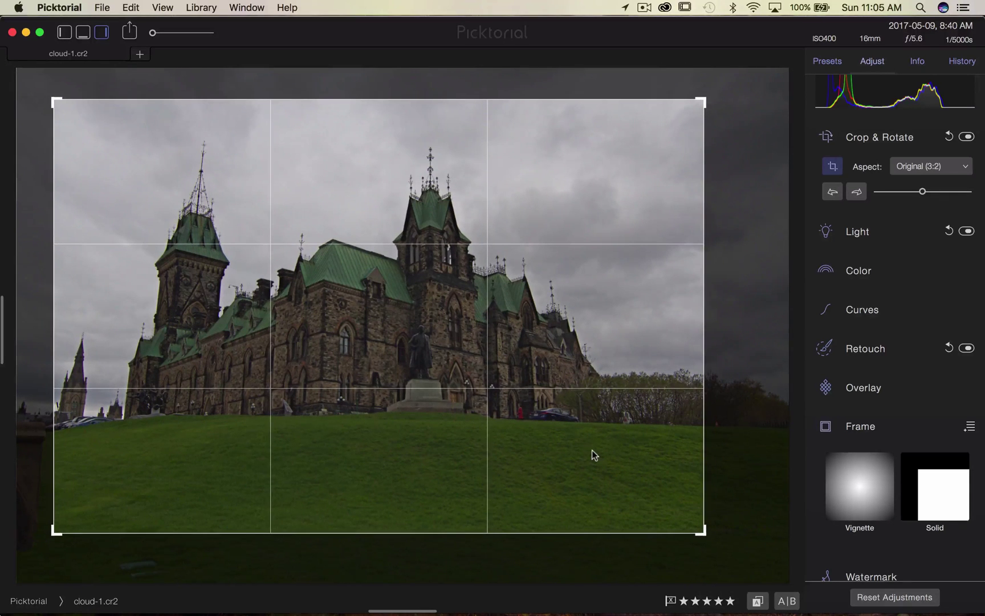
pyautogui.press('Return')
pyautogui.scroll(-5, 878, 489)
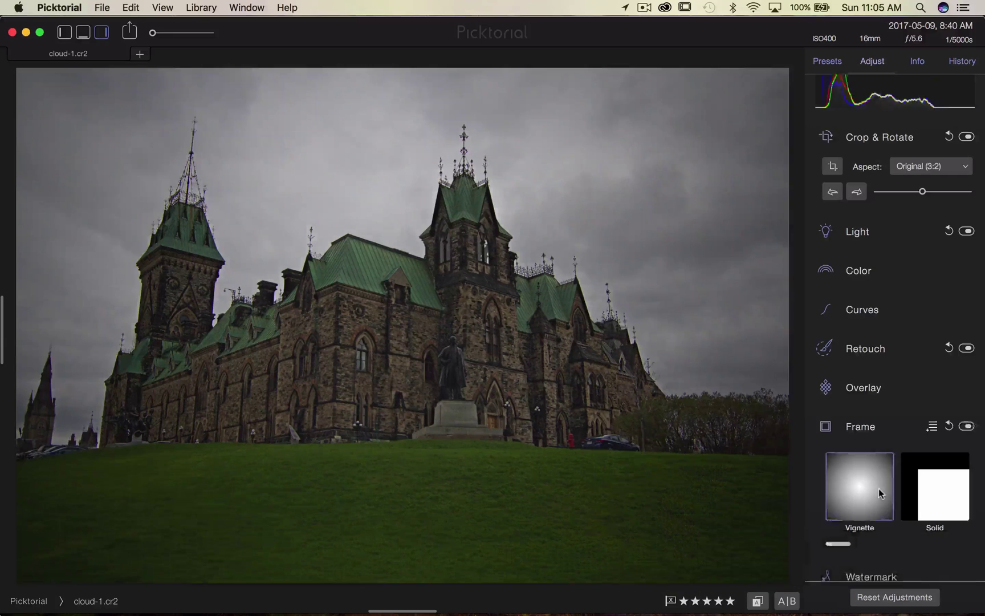
# Reduce the vignette width, then ease it partway back up for softer edges.
pyautogui.moveTo(918, 306)
pyautogui.mouseDown()
pyautogui.moveTo(872, 307)
pyautogui.moveTo(889, 305)
pyautogui.mouseUp()
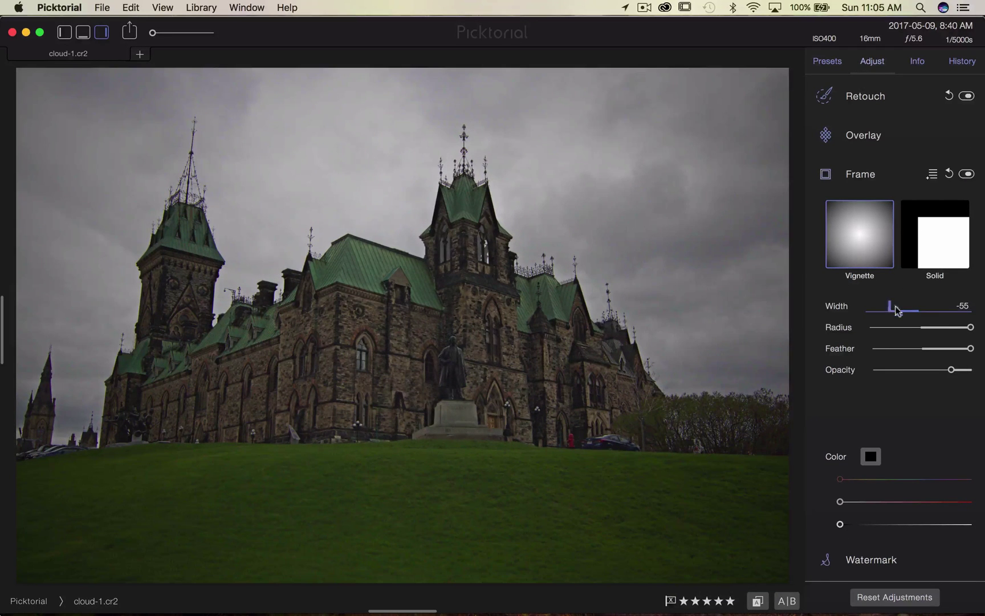
pyautogui.moveTo(971, 327)
pyautogui.mouseDown()
pyautogui.moveTo(949, 327)
pyautogui.moveTo(947, 349)
pyautogui.mouseUp()
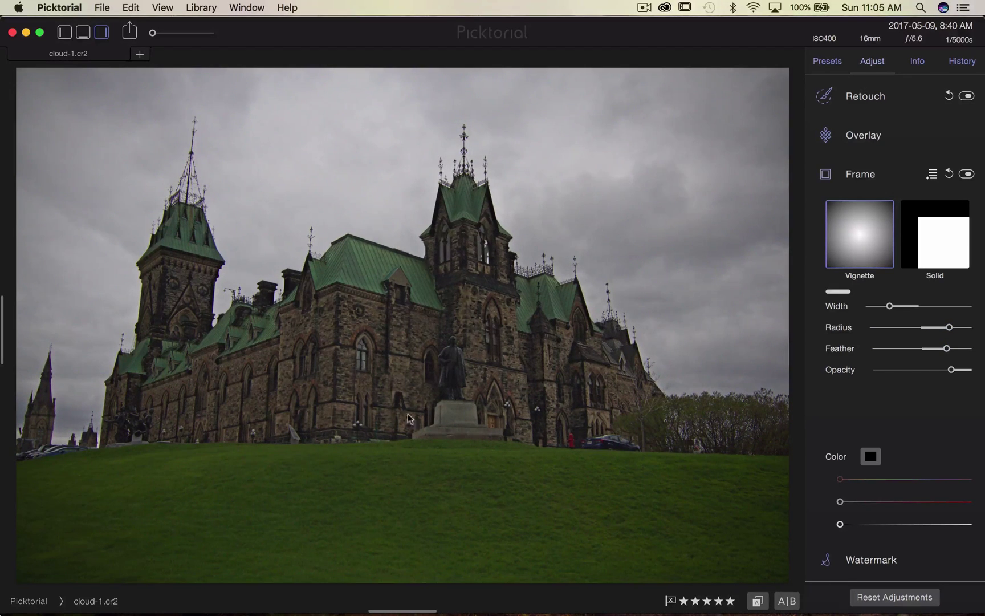
pyautogui.click(759, 601)
pyautogui.click(758, 601)
pyautogui.click(758, 600)
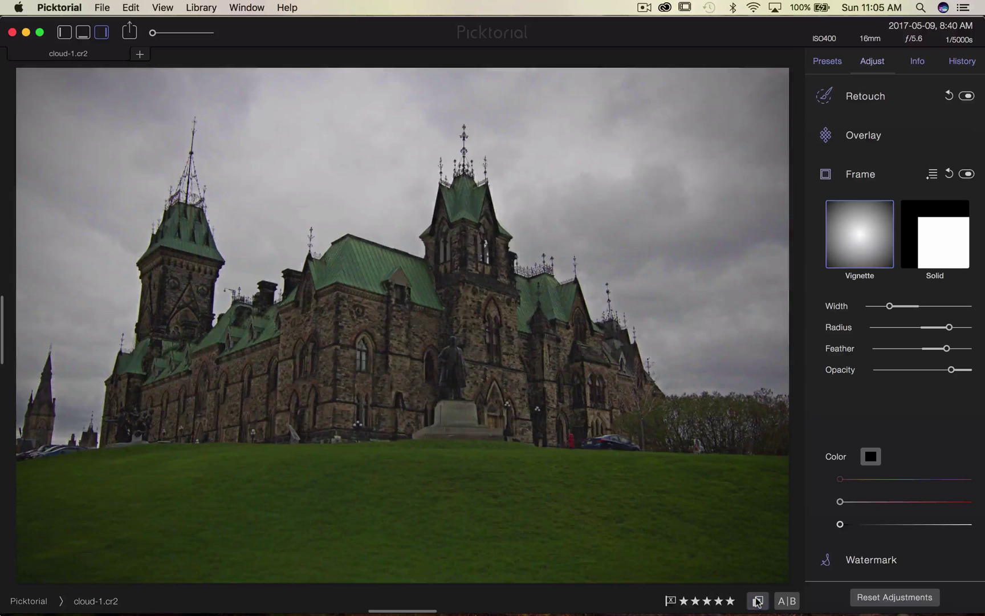